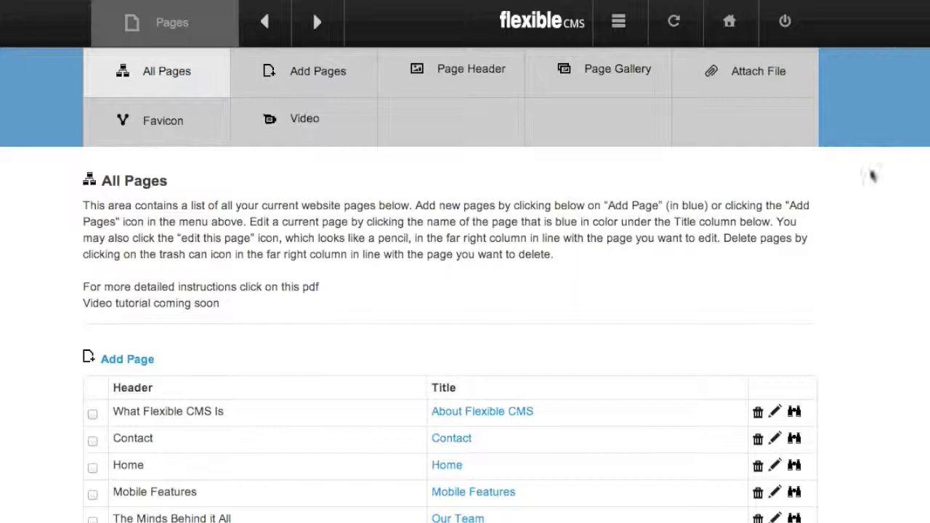
- Start a new attached file on the Attach File page, named 'Theater Tales Business card'
{"action": "left_click", "coordinate": [756, 77]}
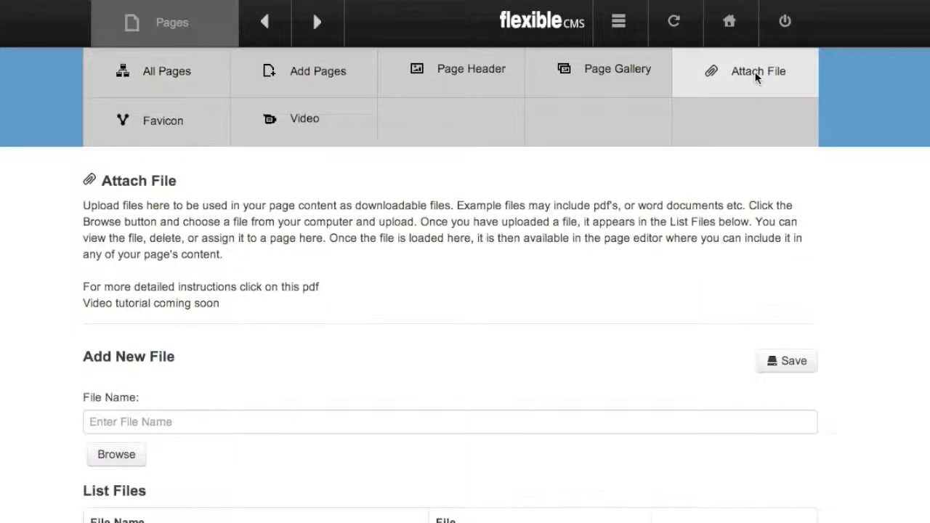
{"action": "scroll", "coordinate": [756, 77], "scroll_direction": "down", "scroll_amount": 2}
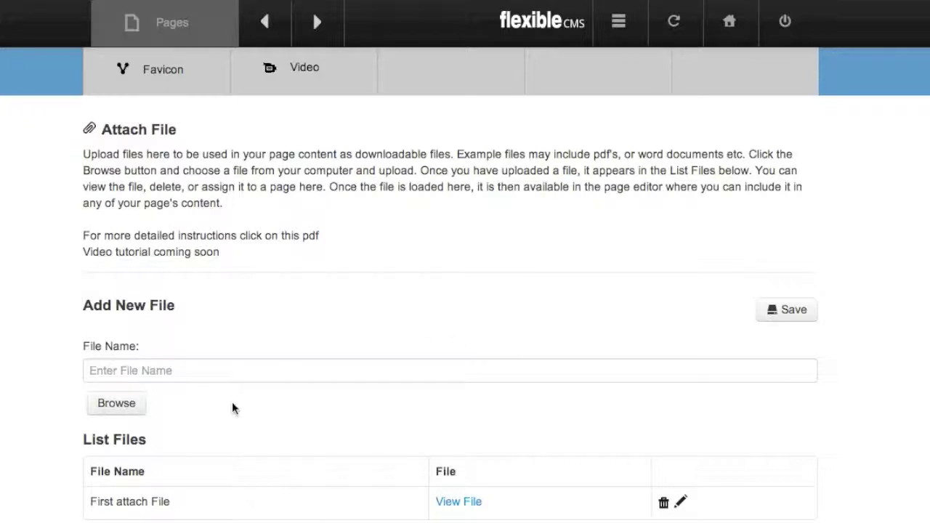
{"action": "left_click", "coordinate": [172, 369]}
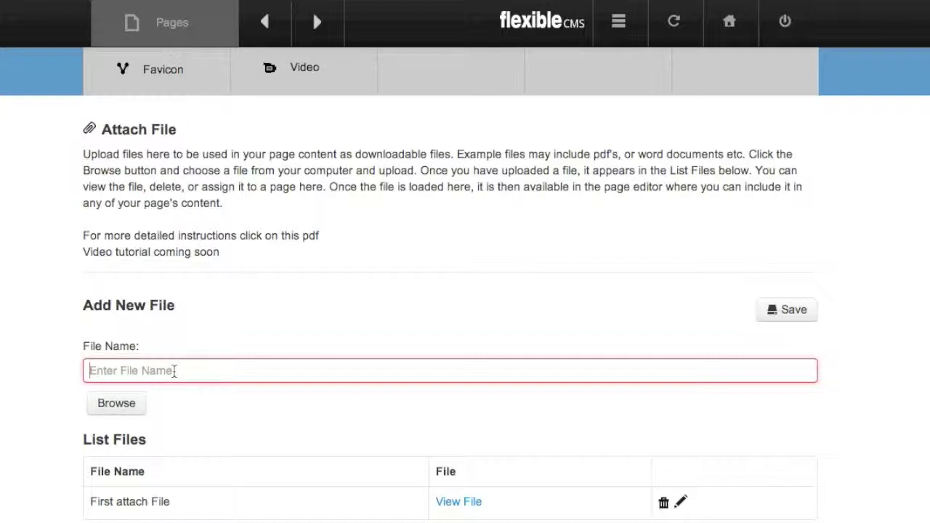
{"action": "type", "text": "T"}
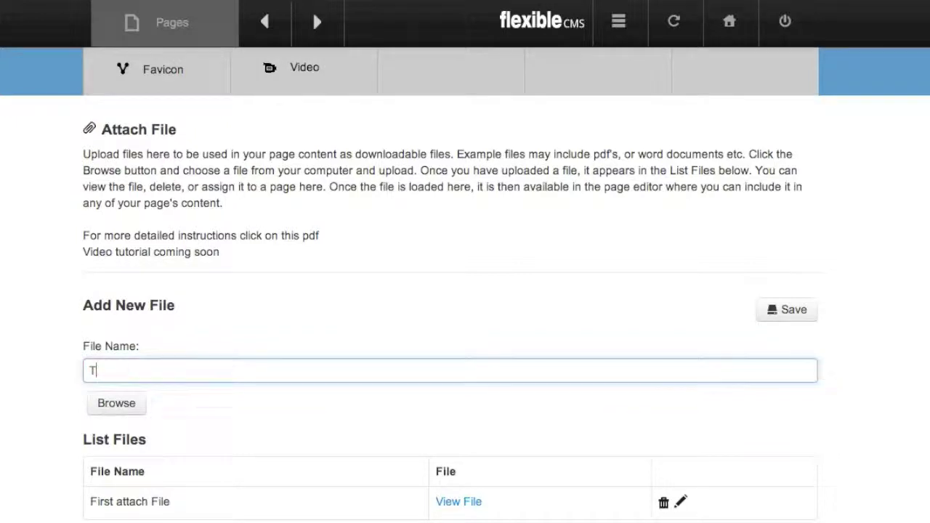
{"action": "type", "text": "heater Tales Buscard"}
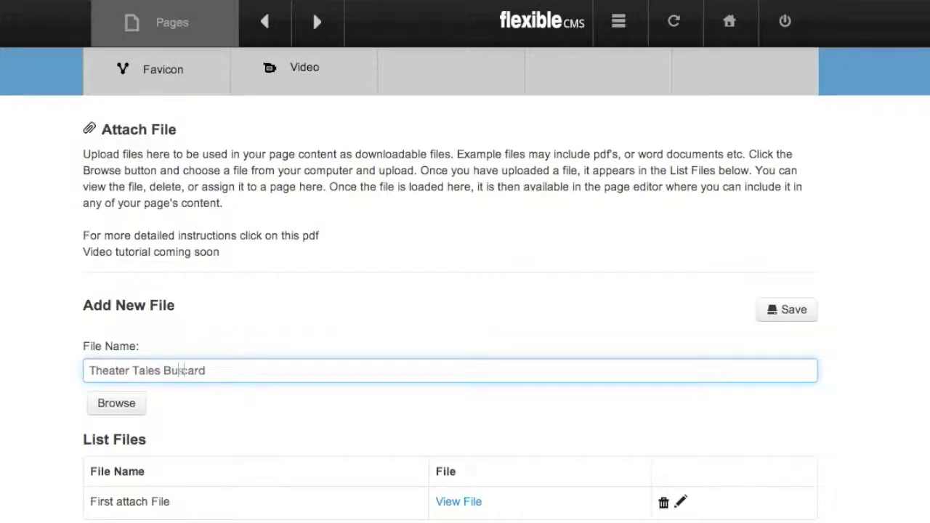
{"action": "type", "text": "siness"}
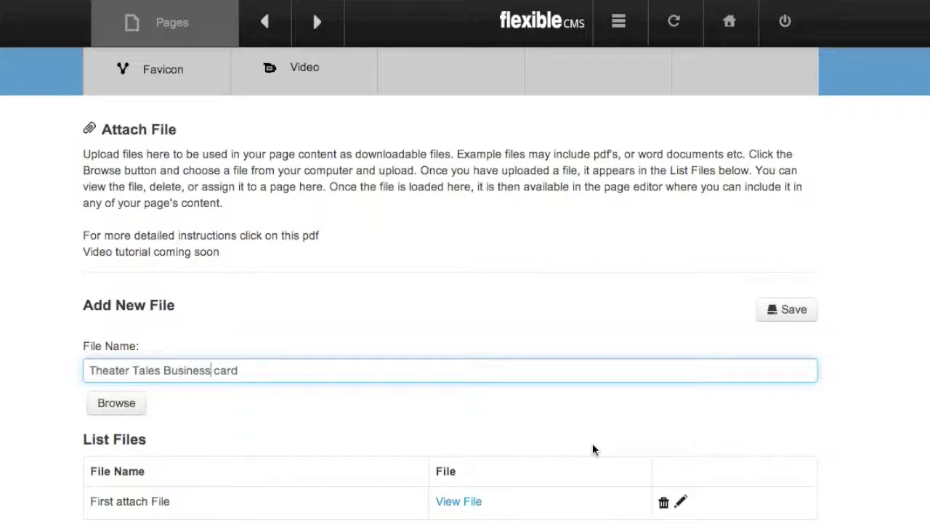
- Upload biz card back.pdf from the theater tales folder and save it
{"action": "left_click", "coordinate": [112, 414]}
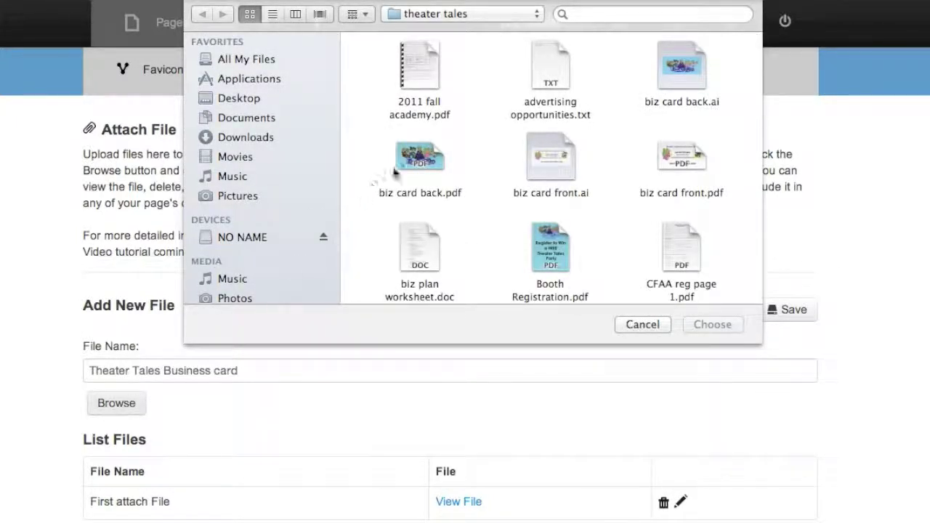
{"action": "left_click", "coordinate": [423, 156]}
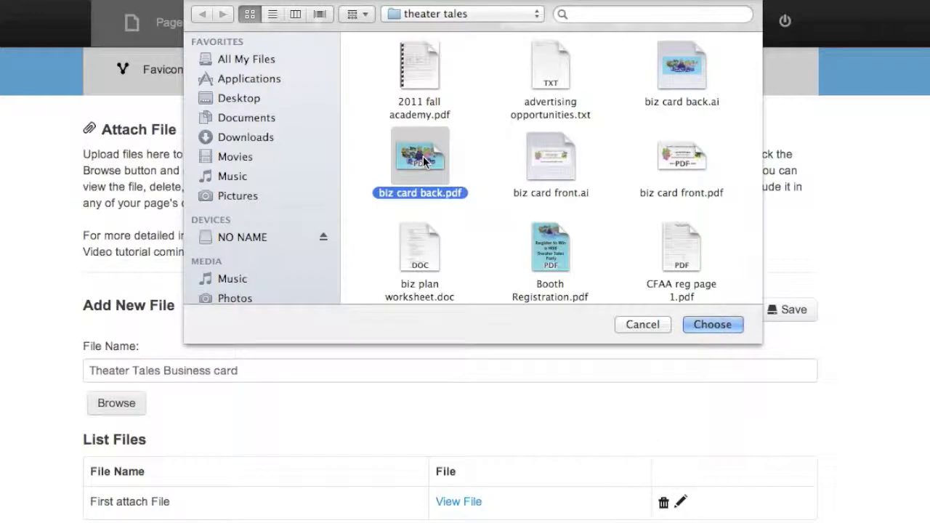
{"action": "left_click", "coordinate": [739, 325]}
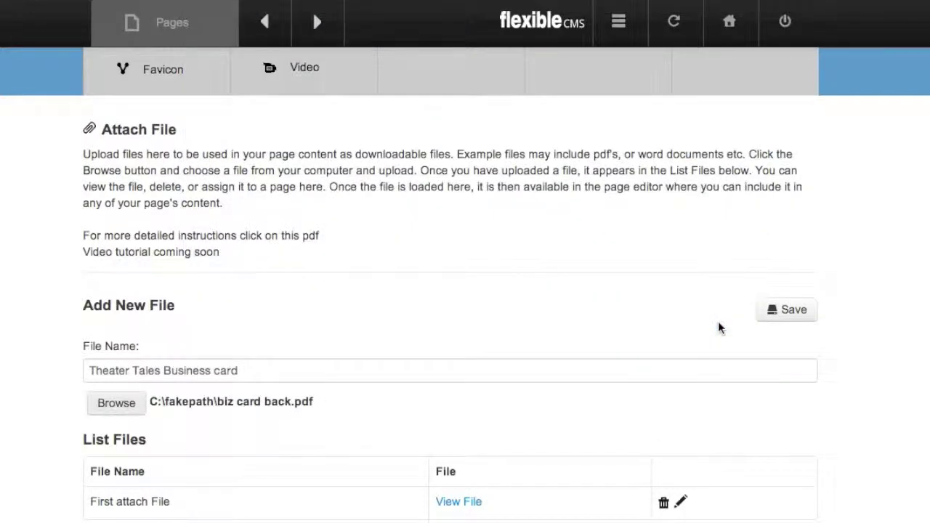
{"action": "left_click", "coordinate": [798, 312]}
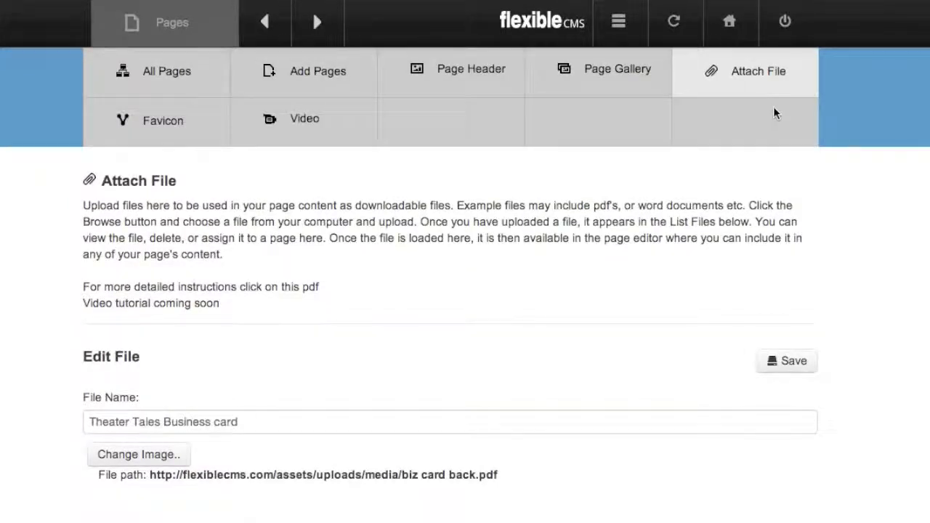
- Return to the Attach File list and close the Theater Tales Business card PDF preview
{"action": "left_click", "coordinate": [761, 85]}
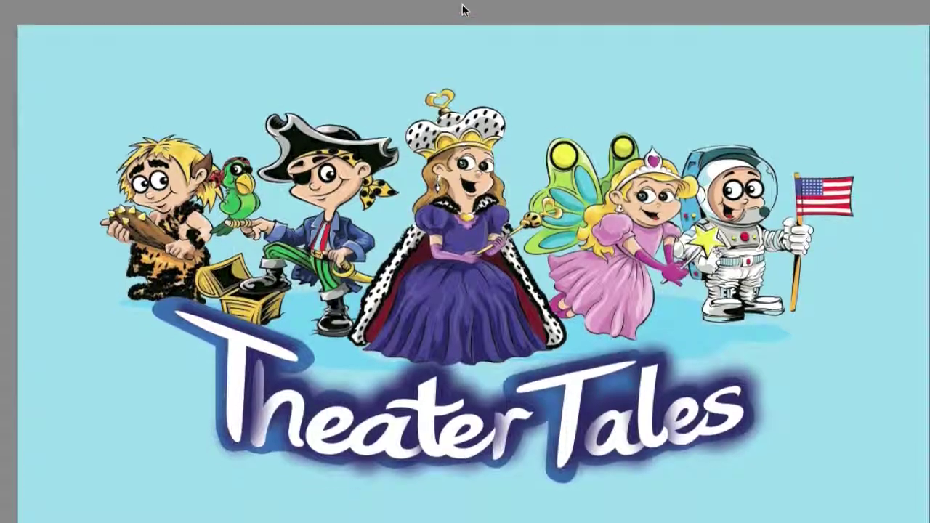
{"action": "left_click", "coordinate": [461, 7]}
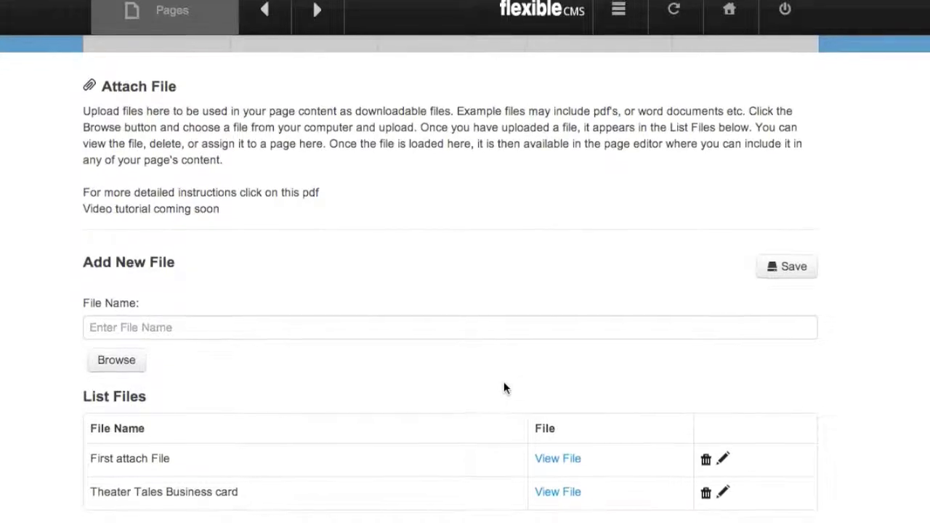
{"action": "scroll", "coordinate": [503, 383], "scroll_direction": "up", "scroll_amount": 2}
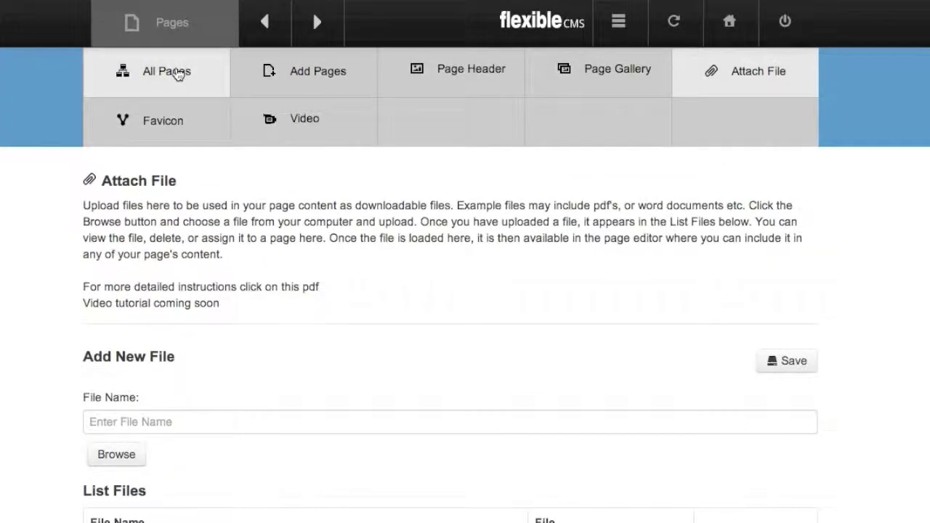
- Open the Our Team page for editing from All Pages
{"action": "left_click", "coordinate": [178, 75]}
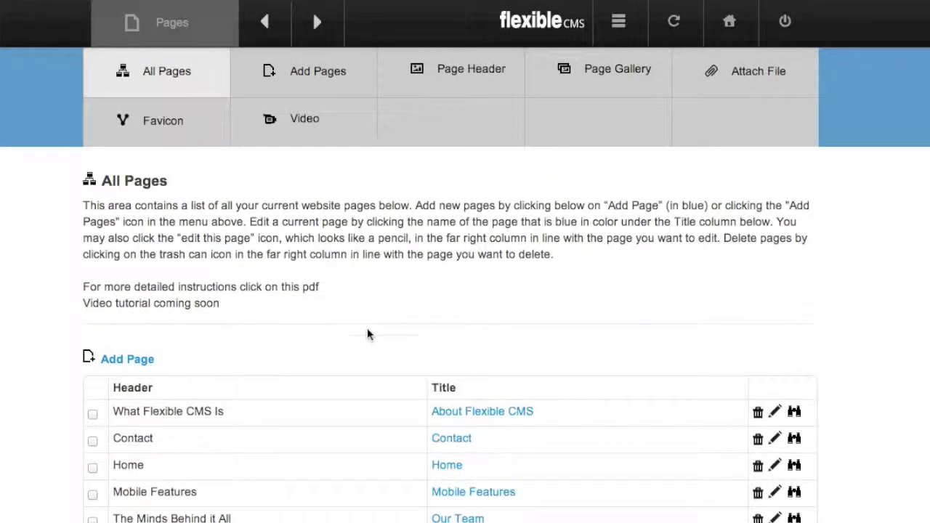
{"action": "left_click", "coordinate": [461, 516]}
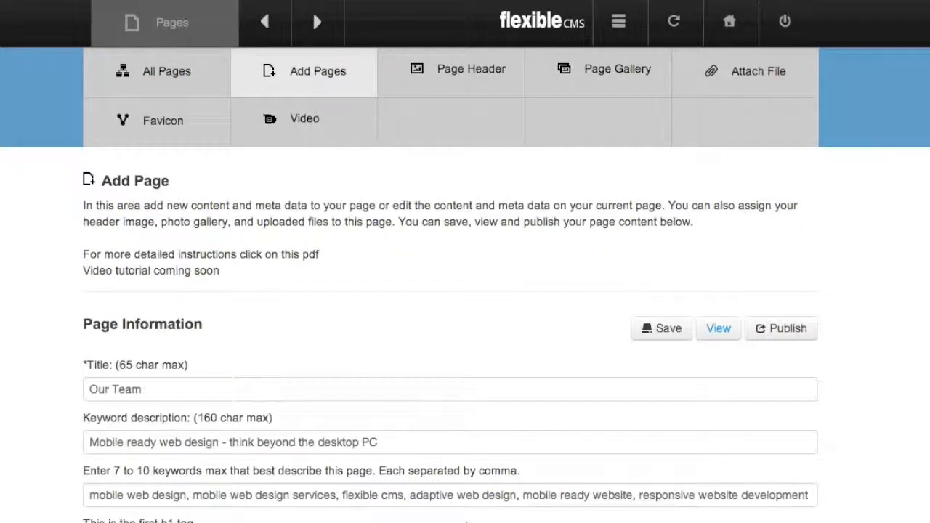
{"action": "scroll", "coordinate": [466, 521], "scroll_direction": "down", "scroll_amount": 7}
{"action": "scroll", "coordinate": [466, 520], "scroll_direction": "down", "scroll_amount": 4}
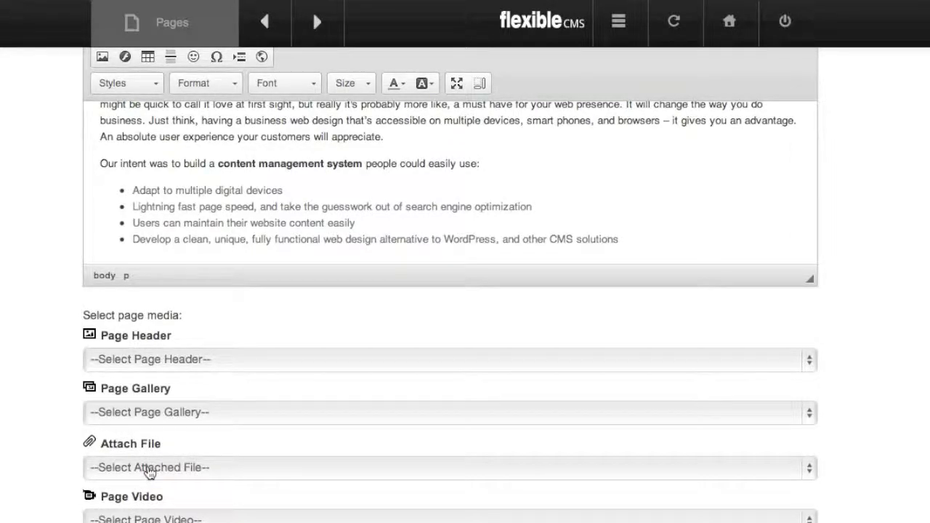
- Choose Theater Tales Business card as the Our Team page's attached file and save
{"action": "left_click", "coordinate": [149, 471]}
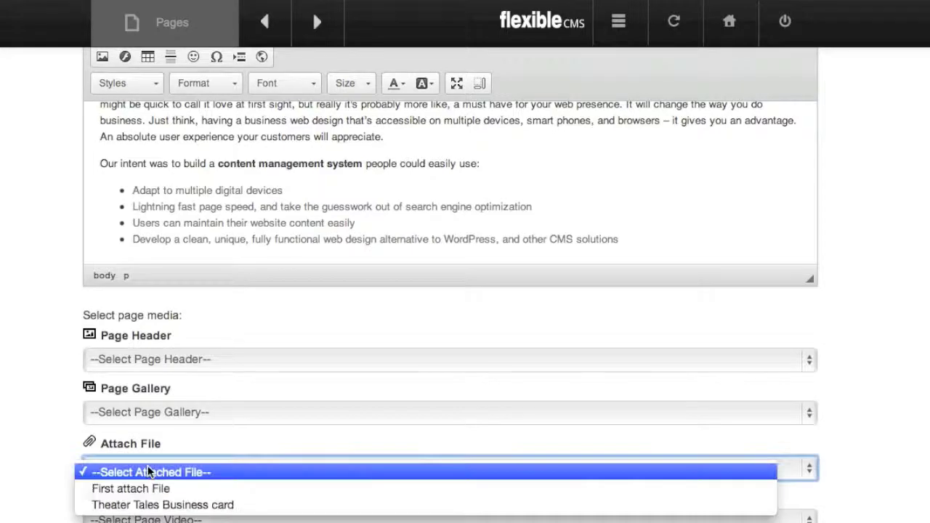
{"action": "left_click", "coordinate": [139, 506]}
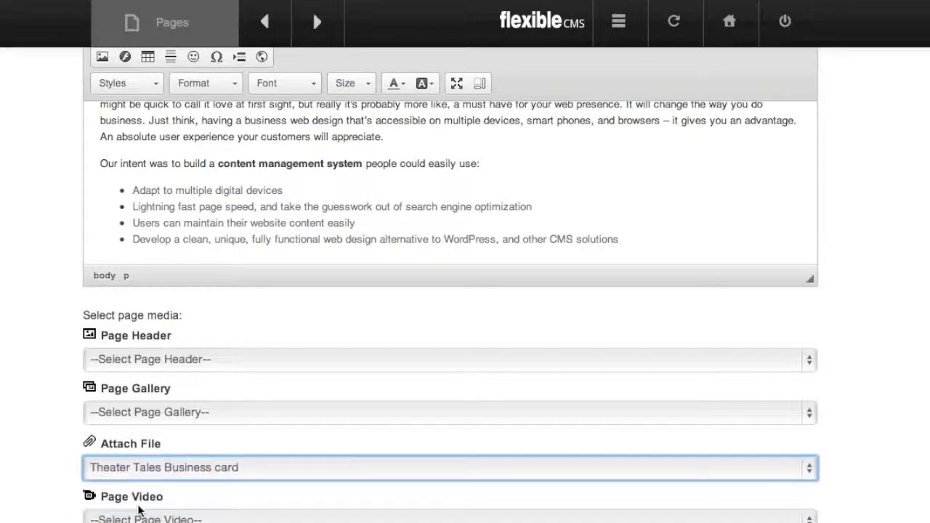
{"action": "scroll", "coordinate": [894, 330], "scroll_direction": "down", "scroll_amount": 2}
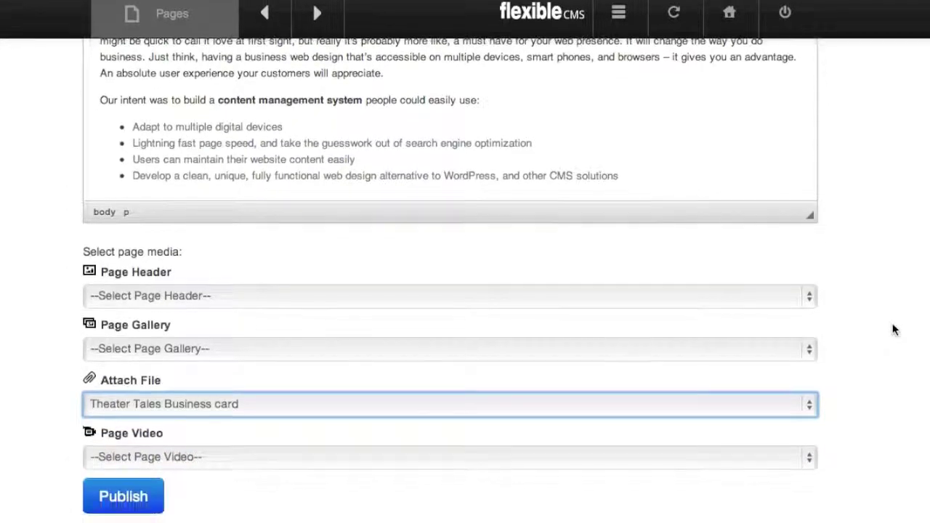
{"action": "scroll", "coordinate": [894, 330], "scroll_direction": "up", "scroll_amount": 10}
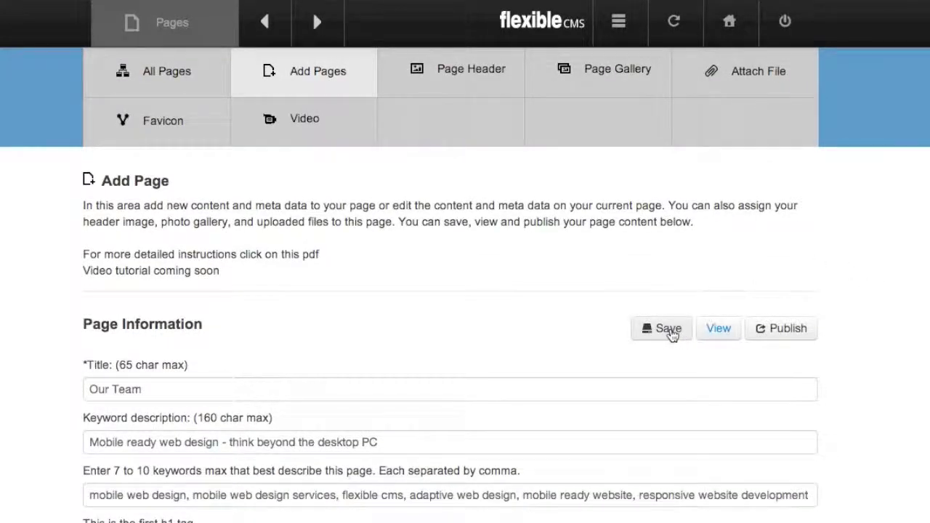
{"action": "left_click", "coordinate": [670, 328]}
- View the live Our Team page and check its Theater Tales Business card attachment link
{"action": "scroll", "coordinate": [722, 333], "scroll_direction": "down", "scroll_amount": 1}
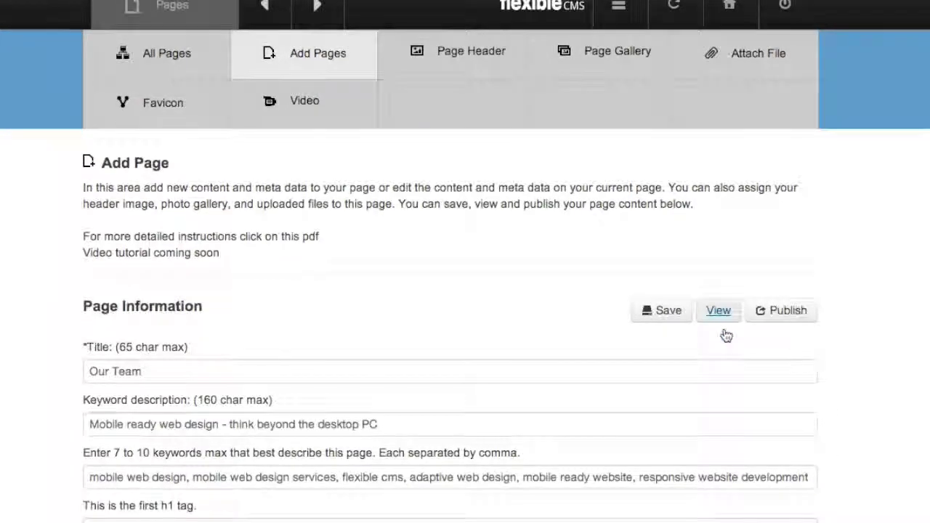
{"action": "left_click", "coordinate": [724, 331]}
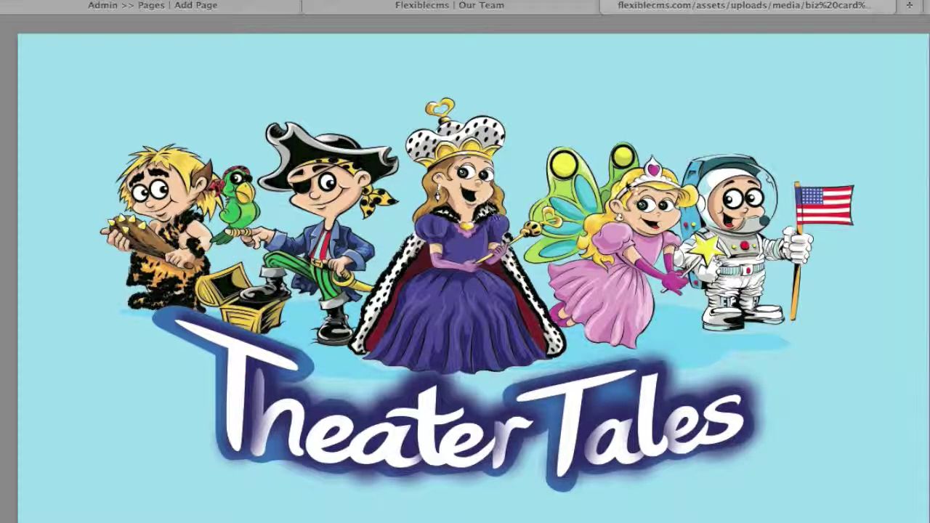
{"action": "left_click", "coordinate": [609, 6]}
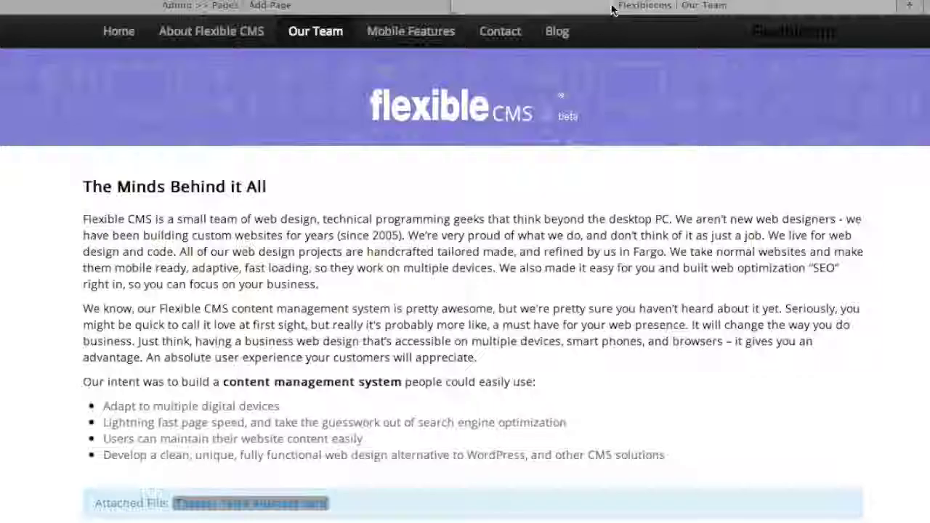
- Back in the Our Team editor, set Attach File to --Select Attached File-- and save
{"action": "left_click", "coordinate": [459, 10]}
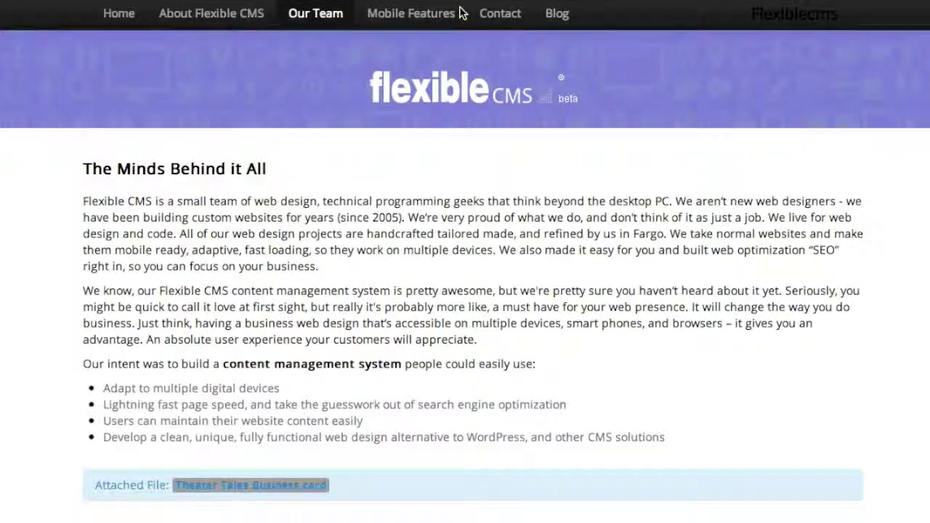
{"action": "scroll", "coordinate": [353, 311], "scroll_direction": "down", "scroll_amount": 3}
{"action": "scroll", "coordinate": [353, 314], "scroll_direction": "down", "scroll_amount": 5}
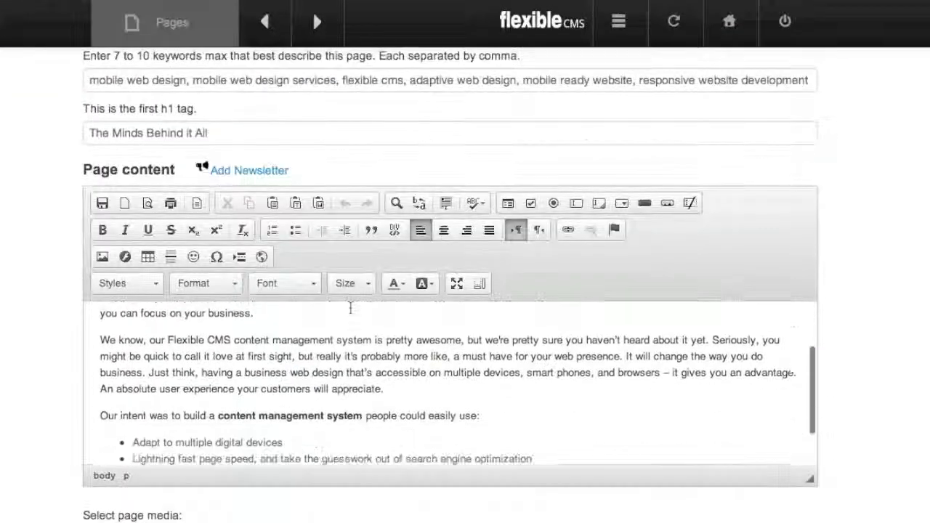
{"action": "scroll", "coordinate": [356, 507], "scroll_direction": "down", "scroll_amount": 3}
{"action": "scroll", "coordinate": [355, 507], "scroll_direction": "down", "scroll_amount": 3}
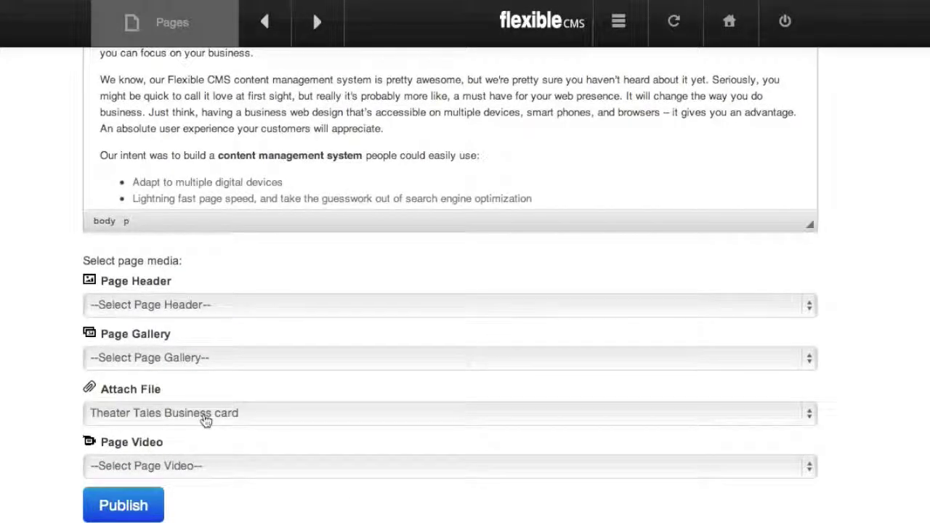
{"action": "left_click", "coordinate": [206, 420]}
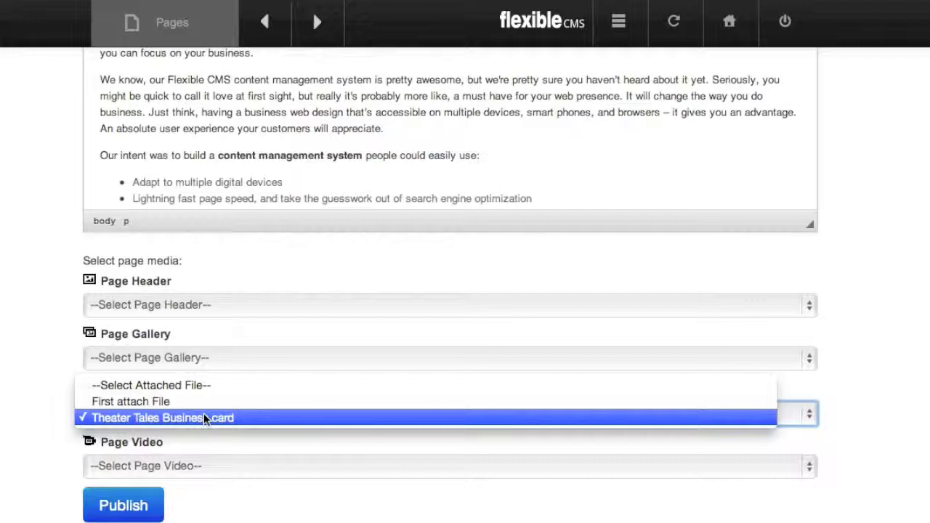
{"action": "left_click", "coordinate": [166, 385]}
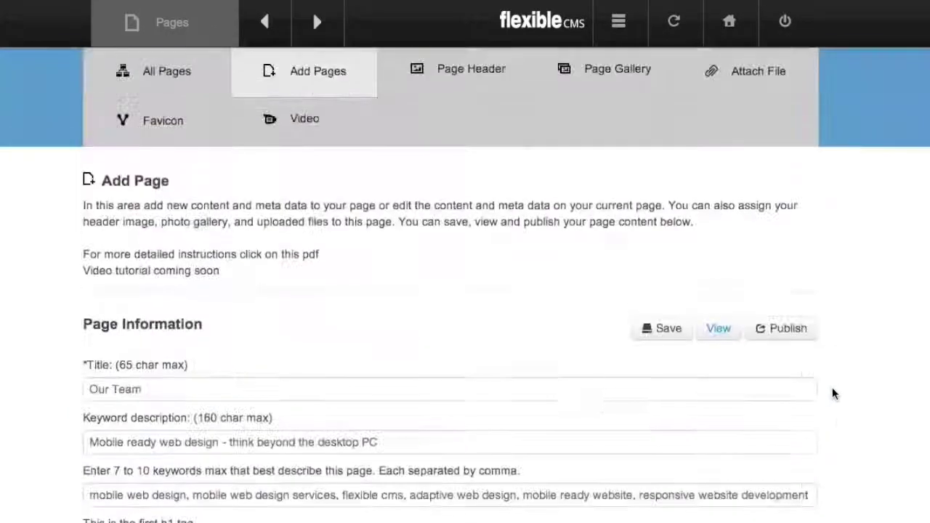
{"action": "left_click", "coordinate": [668, 331]}
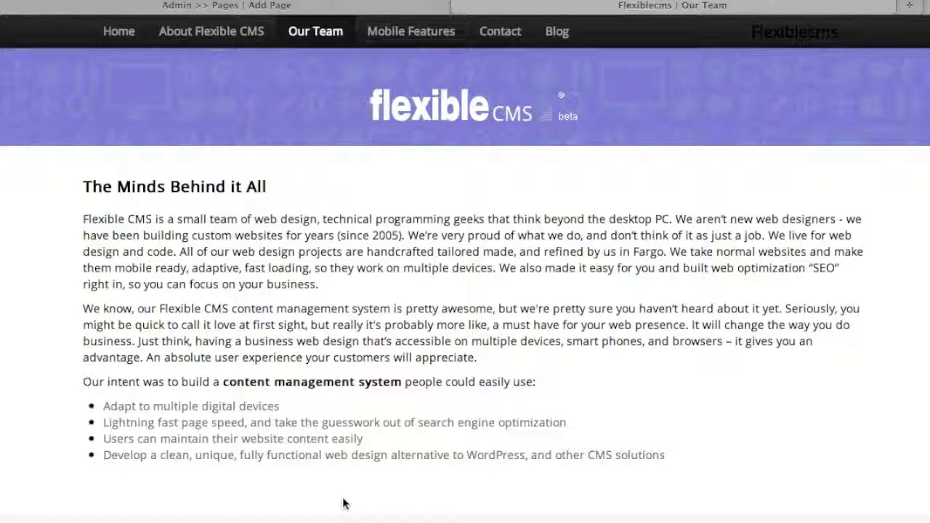
- Close the live page and return to the Our Team page editor
{"action": "left_click", "coordinate": [458, 8]}
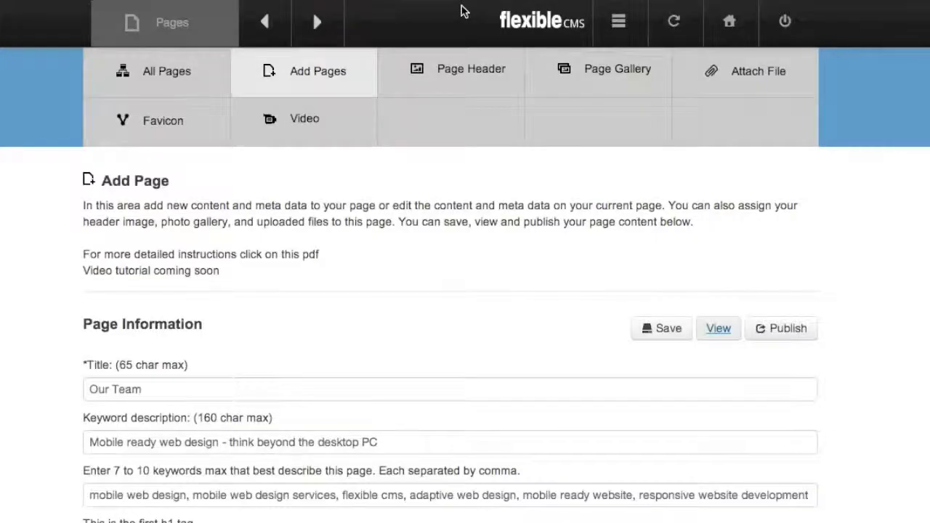